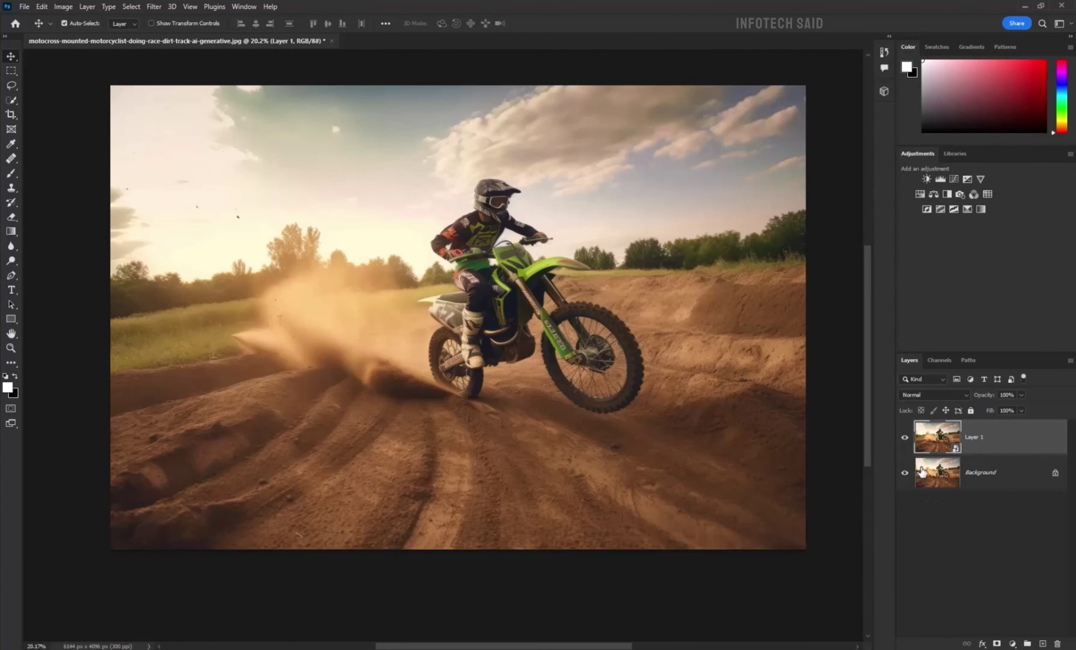
- Open the contents of the Layer 1 smart object and start HDR Toning on the image
{"action": "double_click", "coordinate": [942, 440]}
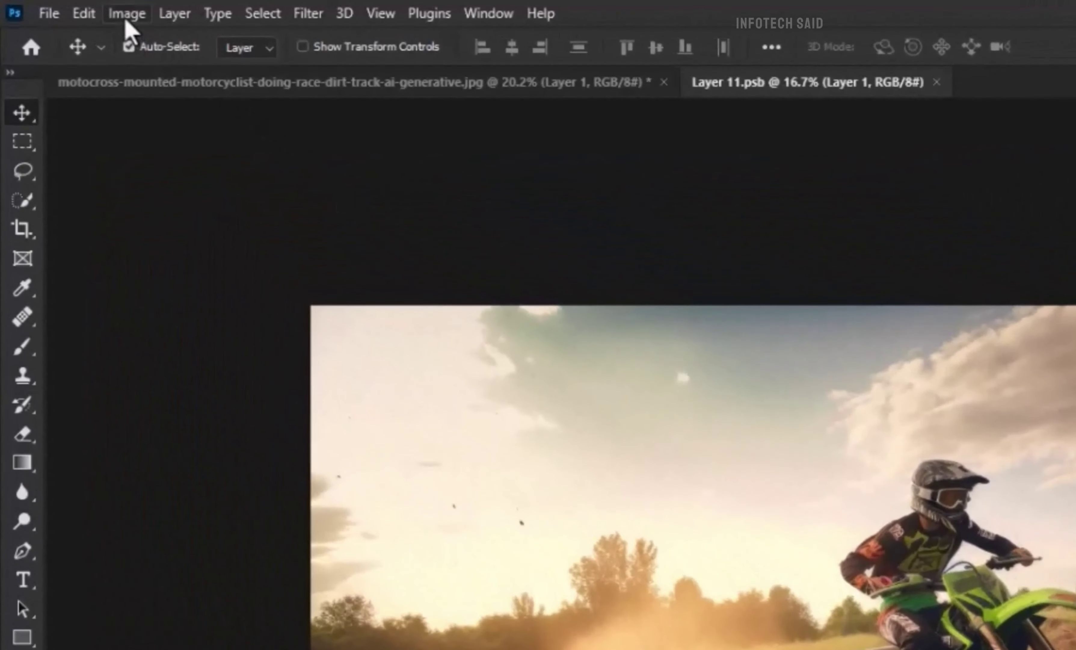
{"action": "left_click", "coordinate": [127, 13]}
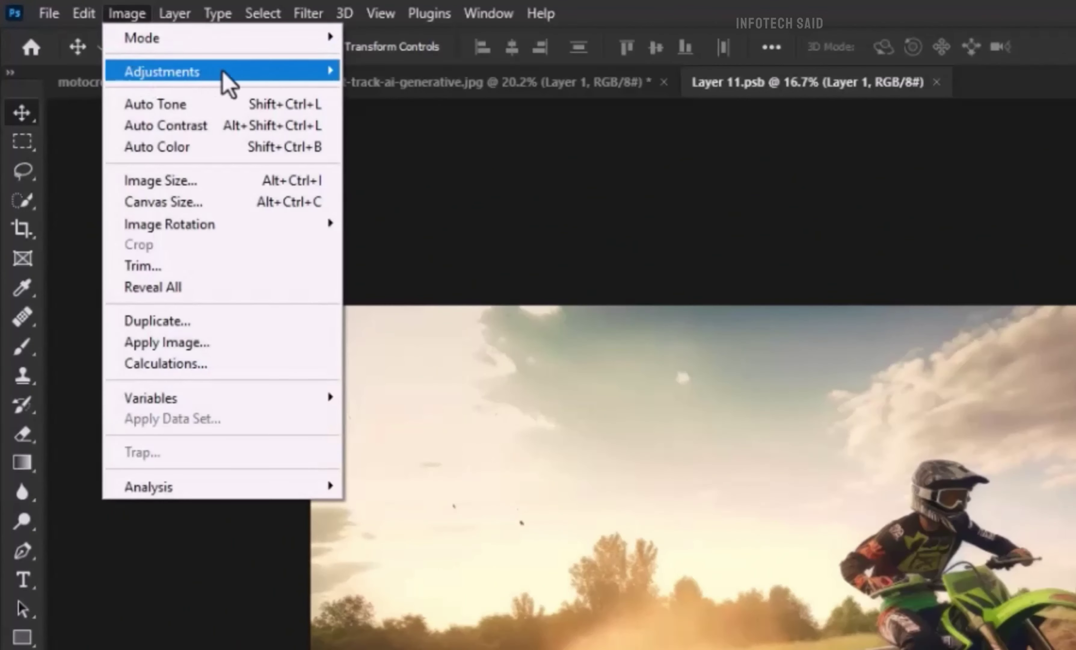
{"action": "mouse_move", "coordinate": [280, 73]}
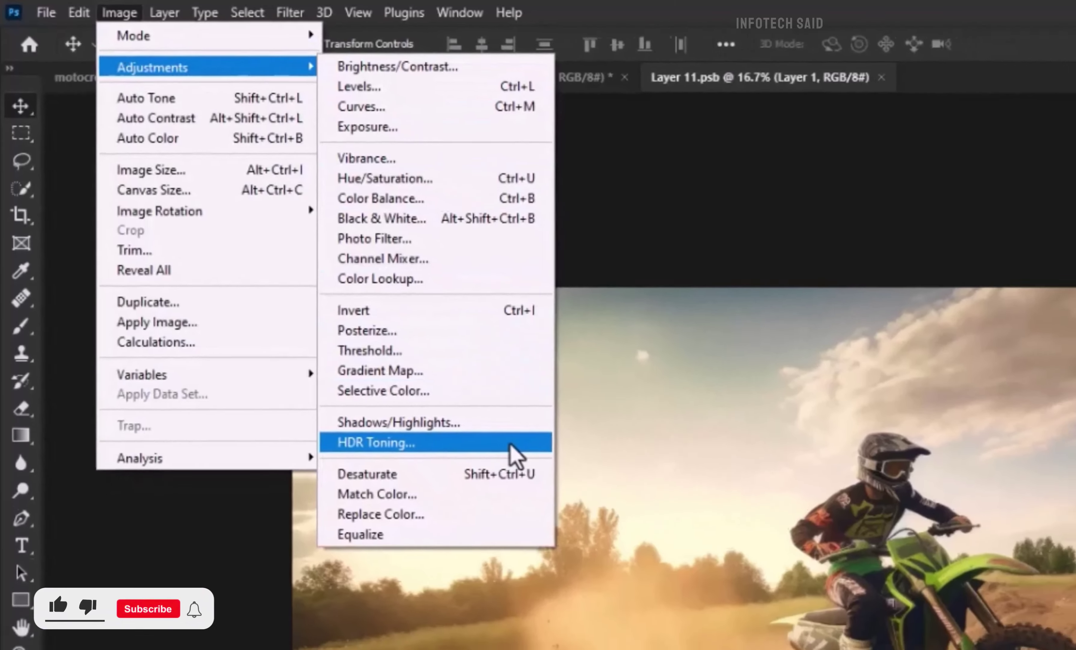
{"action": "left_click", "coordinate": [510, 445]}
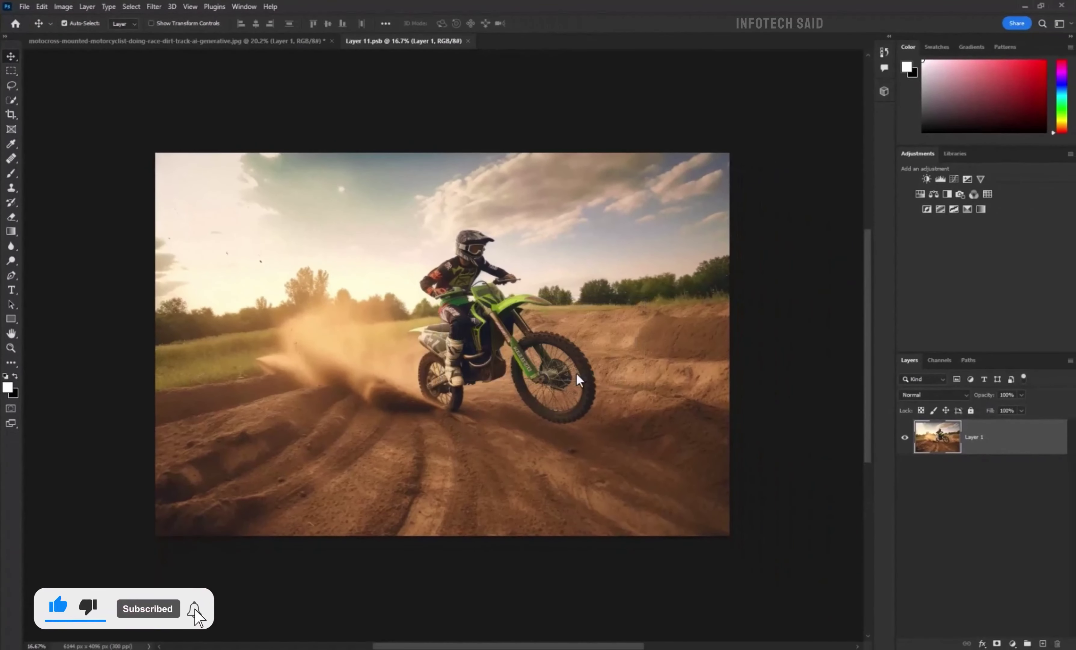
{"action": "left_click", "coordinate": [574, 371]}
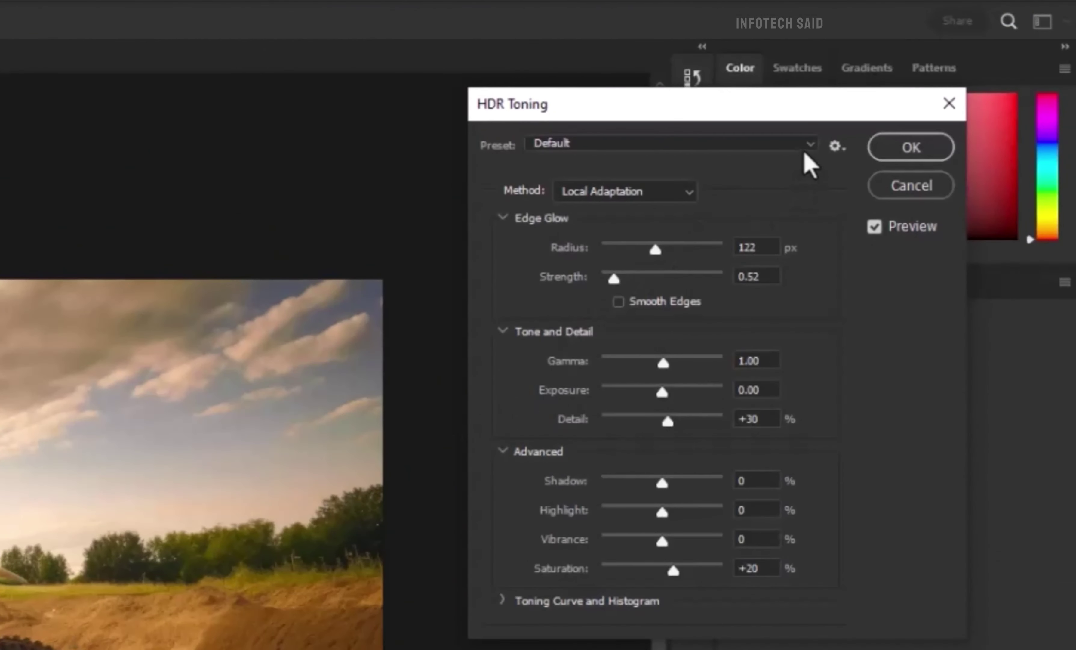
- Apply HDR Toning based on the Photorealistic High Contrast preset, with Vibrance +10, Saturation +12 and Exposure -0.05
{"action": "left_click", "coordinate": [807, 148]}
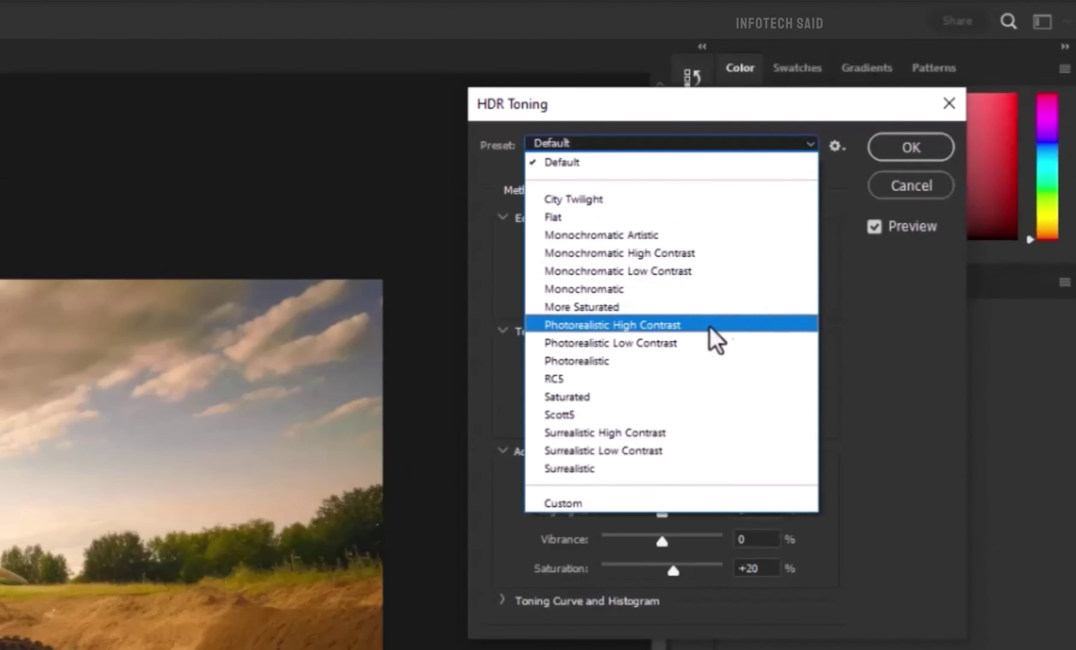
{"action": "left_click", "coordinate": [722, 326]}
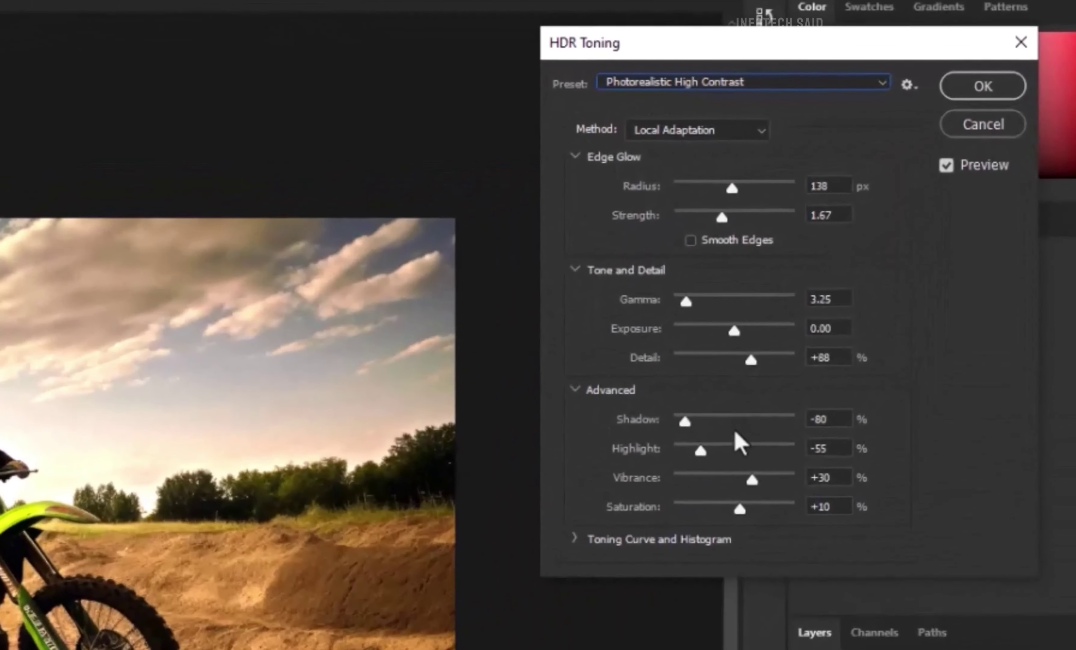
{"action": "left_click_drag", "start_coordinate": [866, 302], "coordinate": [864, 304]}
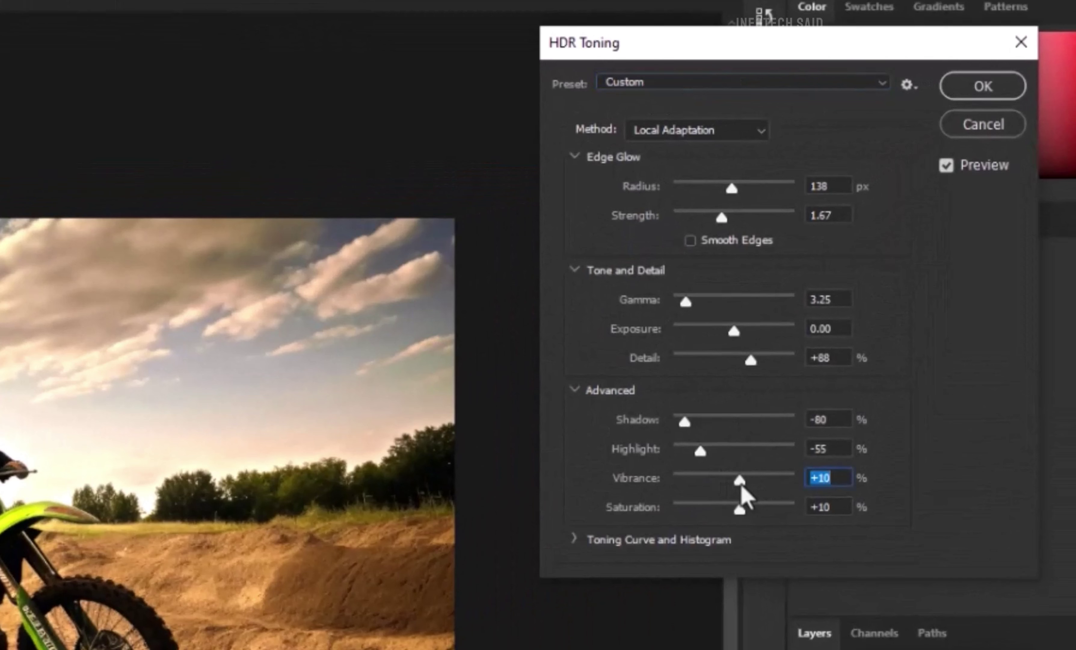
{"action": "left_click_drag", "start_coordinate": [741, 485], "coordinate": [740, 485]}
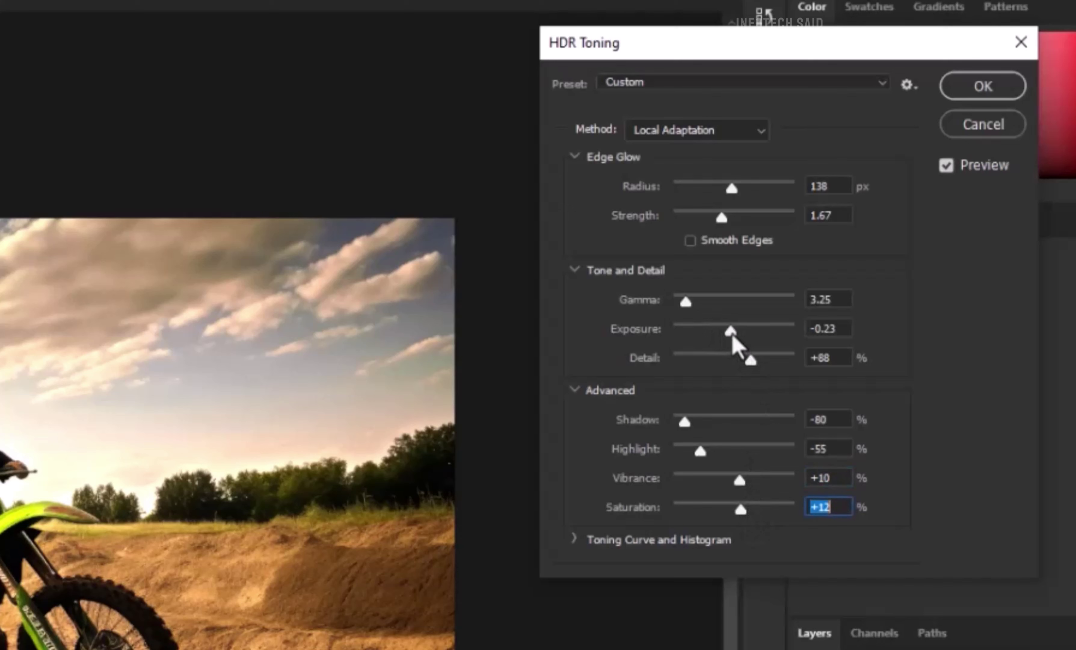
{"action": "left_click_drag", "start_coordinate": [745, 336], "coordinate": [750, 338]}
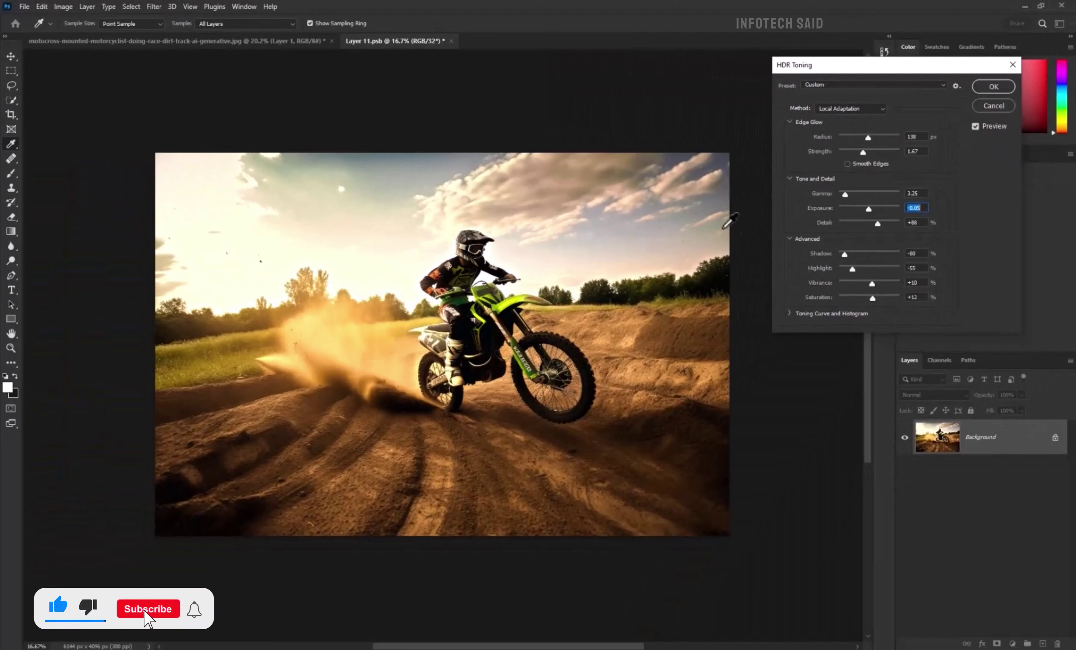
{"action": "left_click", "coordinate": [995, 86]}
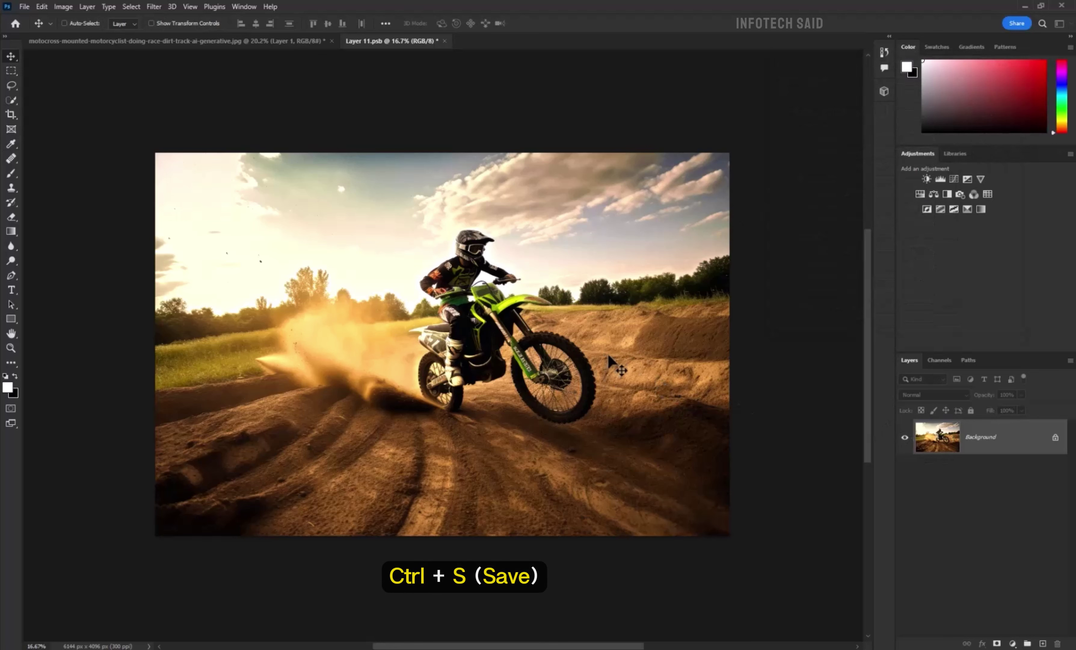
- Save the toned smart object contents and close that document to return to the motocross image
{"action": "key", "text": "ctrl+s"}
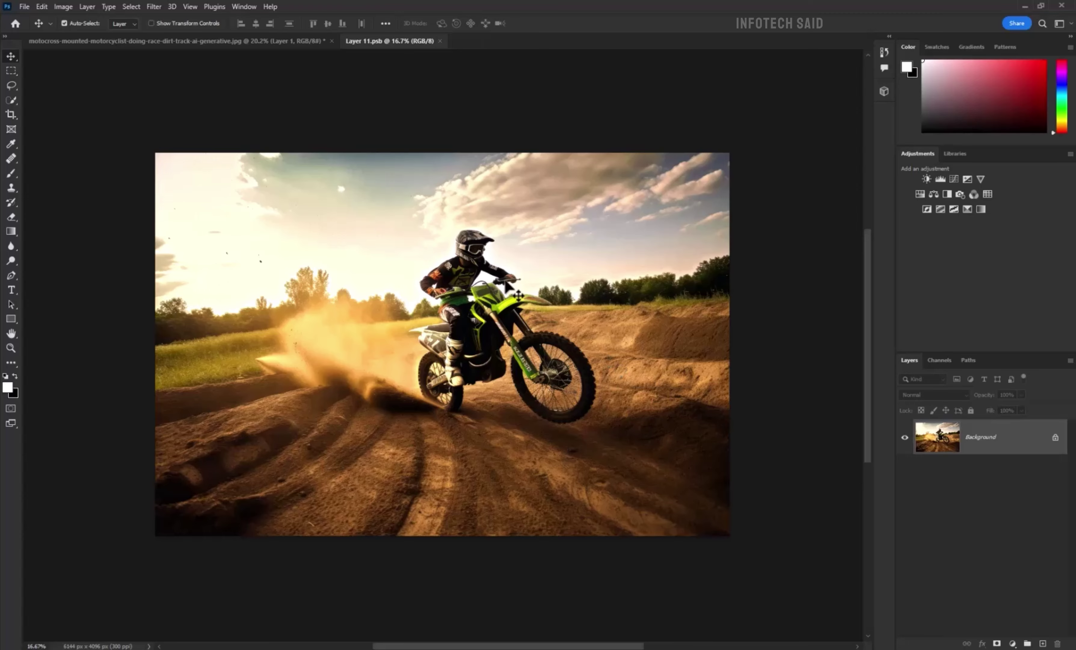
{"action": "scroll", "coordinate": [507, 283], "scroll_direction": "up", "scroll_amount": 2}
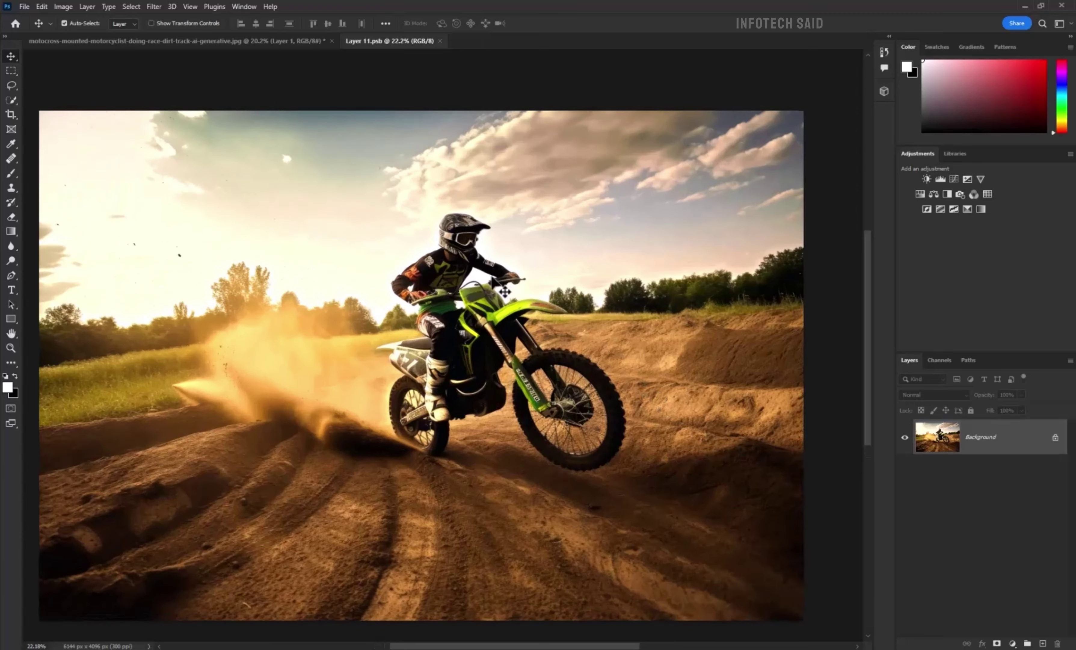
{"action": "left_click", "coordinate": [439, 41]}
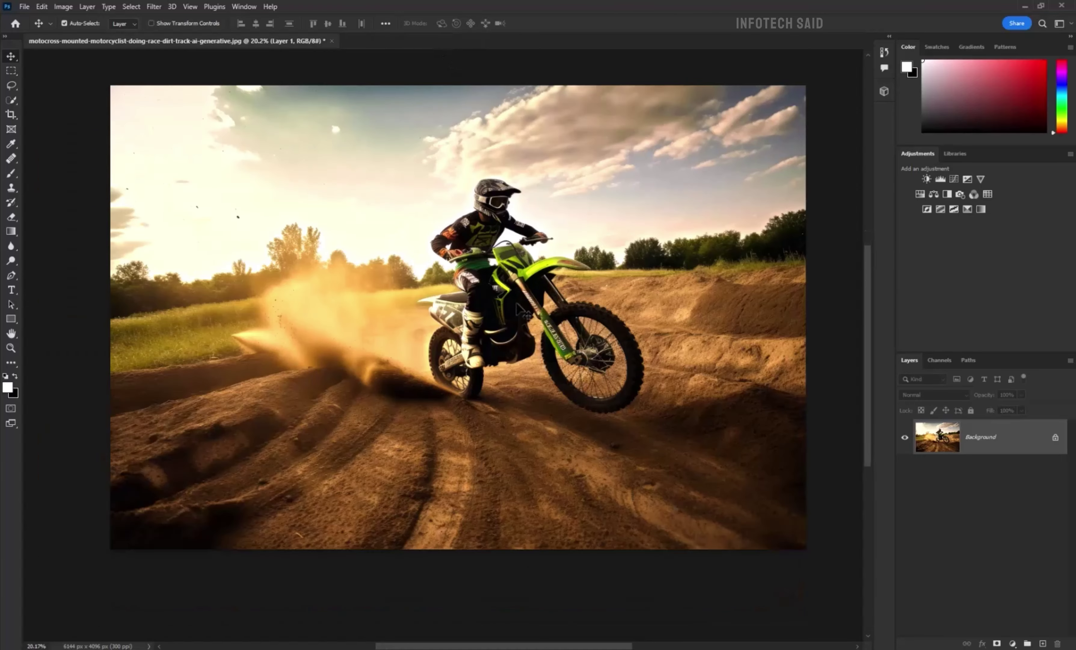
- Compare the HDR-toned image with the original by toggling the visibility of Layer 1
{"action": "scroll", "coordinate": [627, 284], "scroll_direction": "up", "scroll_amount": 2}
{"action": "scroll", "coordinate": [744, 333], "scroll_direction": "down", "scroll_amount": 2}
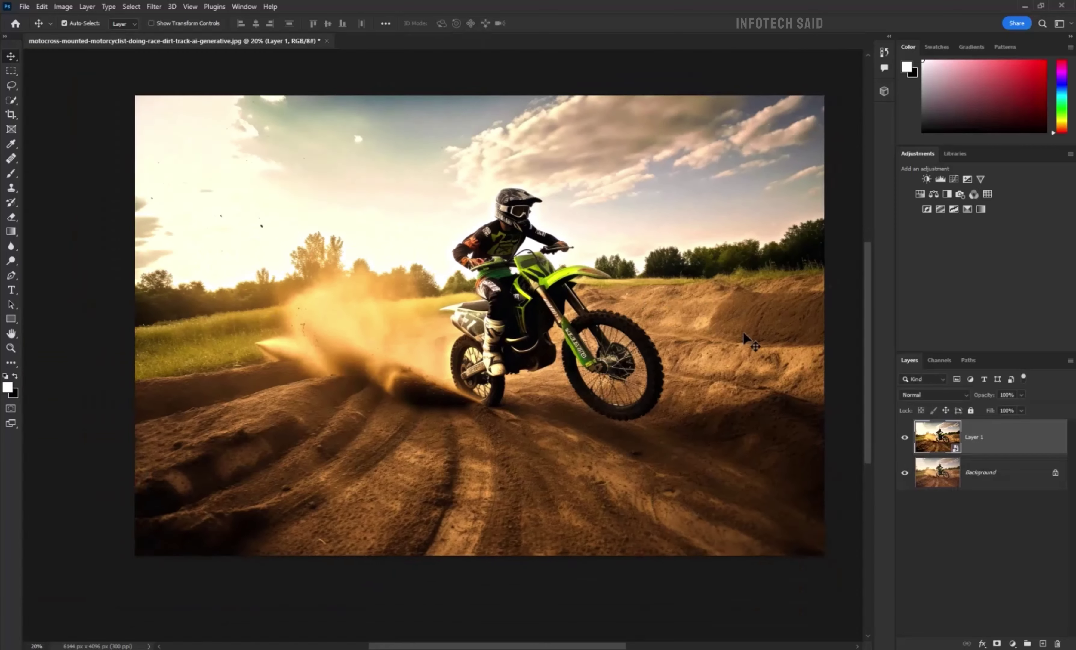
{"action": "scroll", "coordinate": [745, 335], "scroll_direction": "down", "scroll_amount": 1}
{"action": "left_click", "coordinate": [906, 437]}
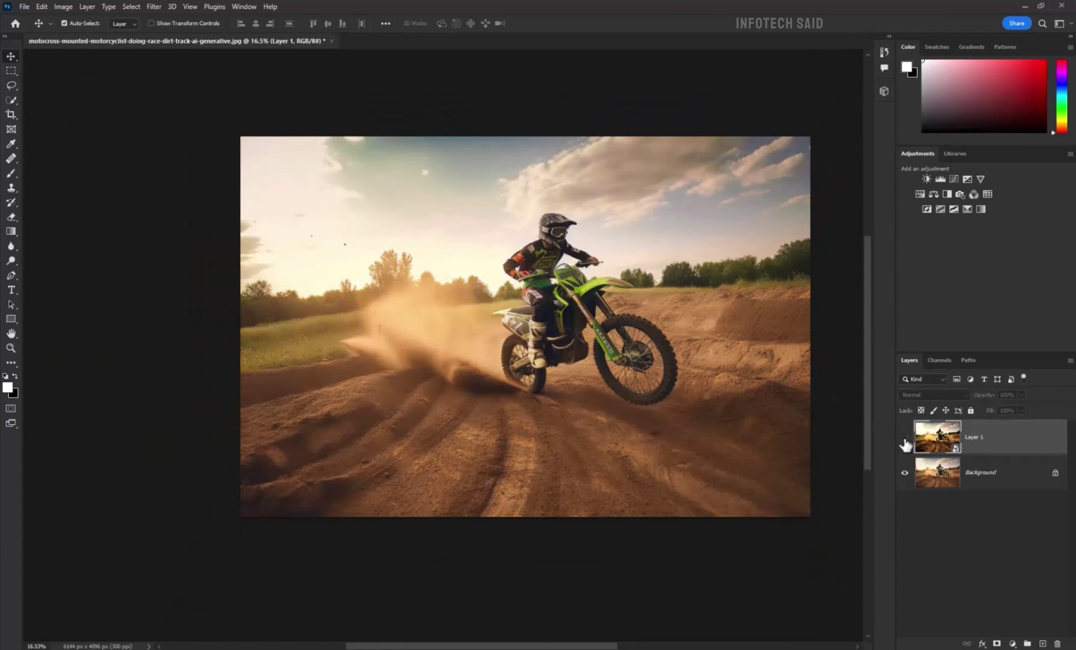
{"action": "scroll", "coordinate": [794, 264], "scroll_direction": "up", "scroll_amount": 1}
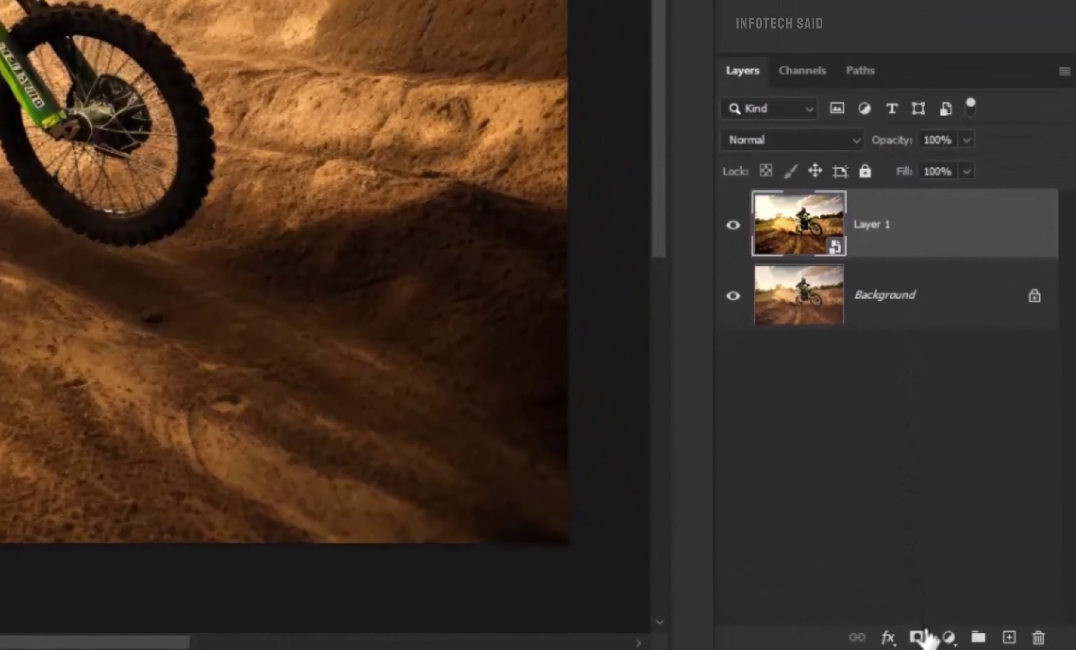
- Add a layer mask to Layer 1 and invert it to black to hide the HDR effect
{"action": "left_click", "coordinate": [927, 638]}
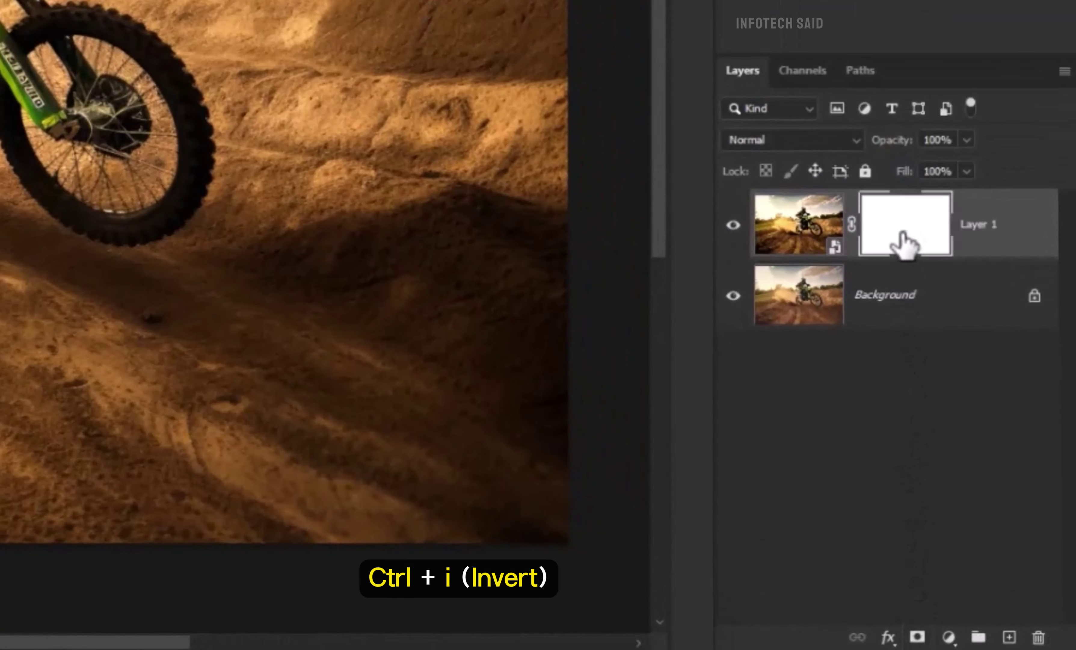
{"action": "key", "text": "ctrl+i"}
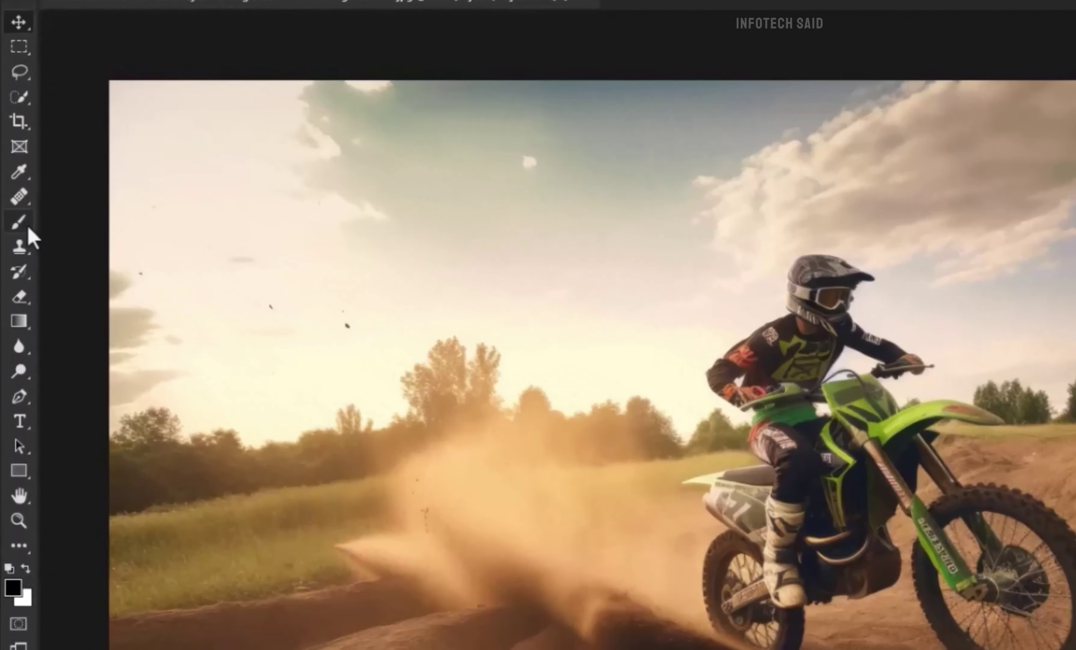
- Paint white on the Layer 1 mask with a soft 1100 px Brush at 55% flow, revealing the HDR effect across sky, dust and track
{"action": "right_click", "coordinate": [24, 208]}
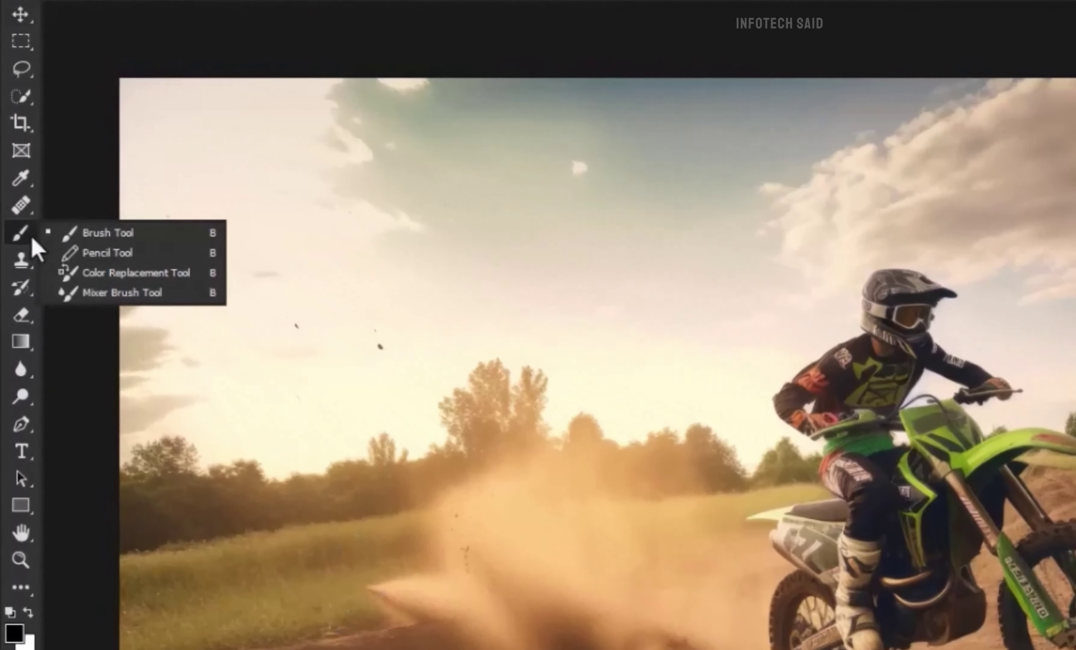
{"action": "left_click", "coordinate": [139, 210]}
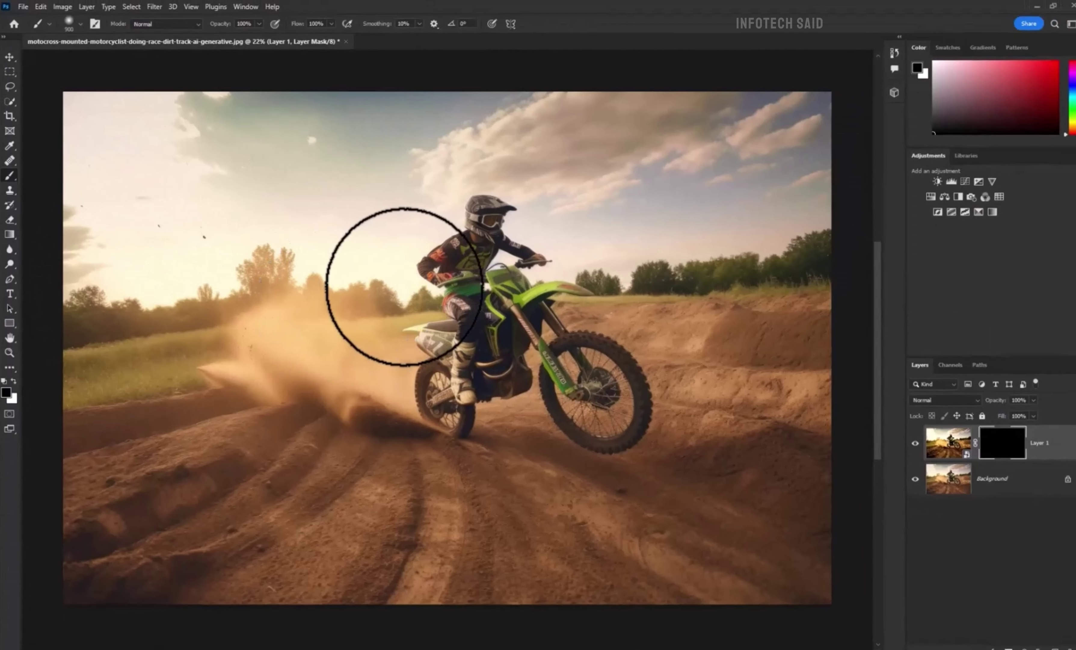
{"action": "key", "text": "bracketright"}
{"action": "key", "text": "bracketright"}
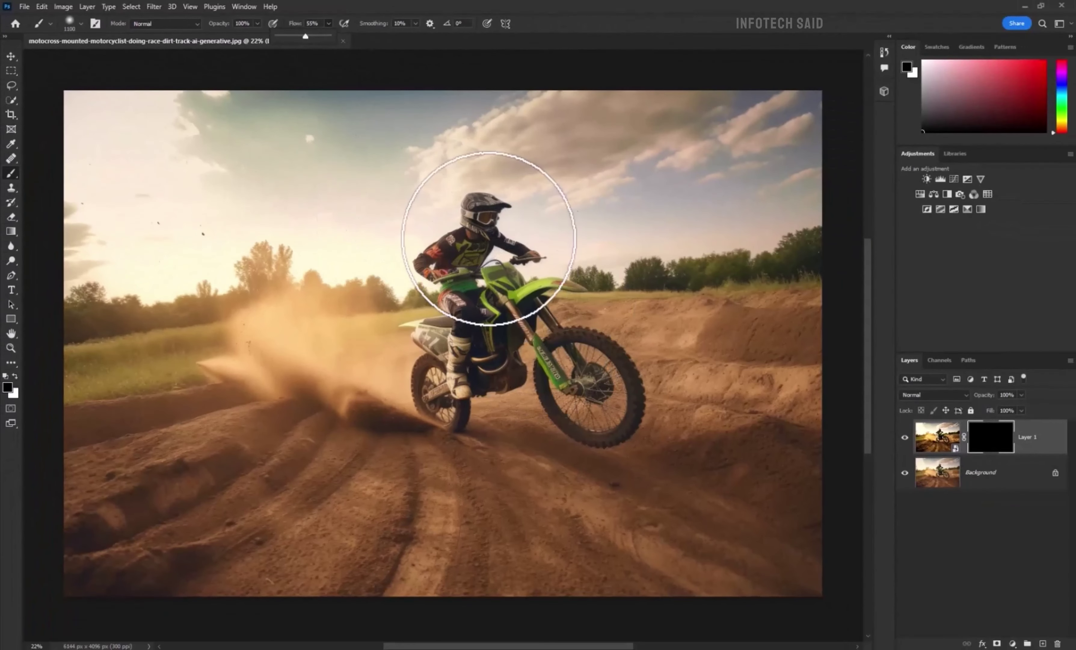
{"action": "left_click", "coordinate": [180, 152]}
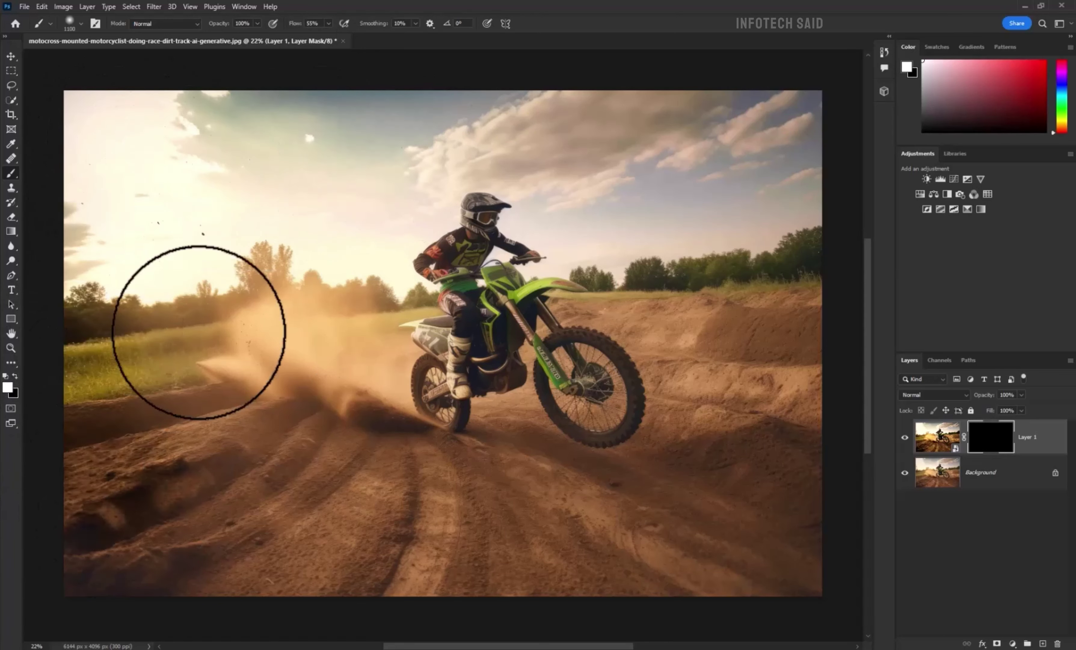
{"action": "mouse_move", "coordinate": [193, 332]}
{"action": "left_mouse_down"}
{"action": "mouse_move", "coordinate": [309, 358]}
{"action": "mouse_move", "coordinate": [283, 333]}
{"action": "mouse_move", "coordinate": [317, 491]}
{"action": "mouse_move", "coordinate": [210, 313]}
{"action": "mouse_move", "coordinate": [433, 497]}
{"action": "mouse_move", "coordinate": [314, 529]}
{"action": "mouse_move", "coordinate": [663, 531]}
{"action": "mouse_move", "coordinate": [604, 491]}
{"action": "mouse_move", "coordinate": [587, 433]}
{"action": "mouse_move", "coordinate": [593, 305]}
{"action": "mouse_move", "coordinate": [455, 395]}
{"action": "left_mouse_up"}
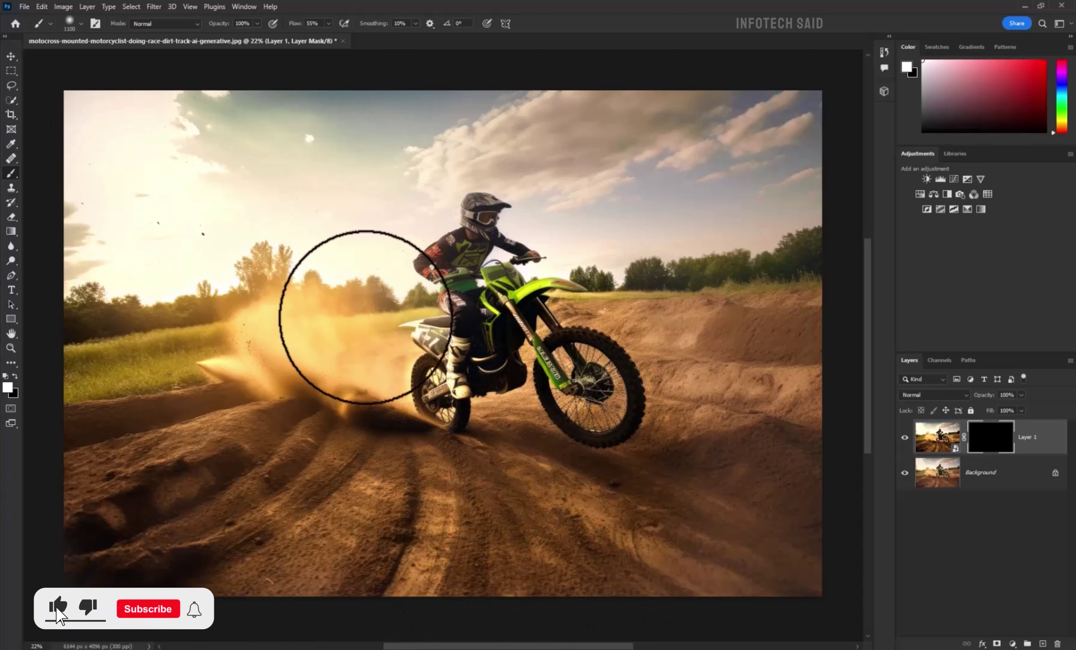
{"action": "mouse_move", "coordinate": [277, 182]}
{"action": "left_mouse_down"}
{"action": "mouse_move", "coordinate": [802, 204]}
{"action": "mouse_move", "coordinate": [721, 324]}
{"action": "mouse_move", "coordinate": [812, 223]}
{"action": "mouse_move", "coordinate": [682, 308]}
{"action": "mouse_move", "coordinate": [817, 384]}
{"action": "mouse_move", "coordinate": [720, 571]}
{"action": "mouse_move", "coordinate": [620, 510]}
{"action": "mouse_move", "coordinate": [666, 510]}
{"action": "mouse_move", "coordinate": [614, 341]}
{"action": "mouse_move", "coordinate": [469, 192]}
{"action": "mouse_move", "coordinate": [400, 292]}
{"action": "mouse_move", "coordinate": [404, 384]}
{"action": "mouse_move", "coordinate": [49, 373]}
{"action": "mouse_move", "coordinate": [174, 133]}
{"action": "mouse_move", "coordinate": [464, 116]}
{"action": "mouse_move", "coordinate": [228, 429]}
{"action": "mouse_move", "coordinate": [408, 457]}
{"action": "mouse_move", "coordinate": [729, 538]}
{"action": "mouse_move", "coordinate": [757, 420]}
{"action": "mouse_move", "coordinate": [828, 373]}
{"action": "mouse_move", "coordinate": [553, 116]}
{"action": "mouse_move", "coordinate": [520, 153]}
{"action": "mouse_move", "coordinate": [110, 217]}
{"action": "left_mouse_up"}
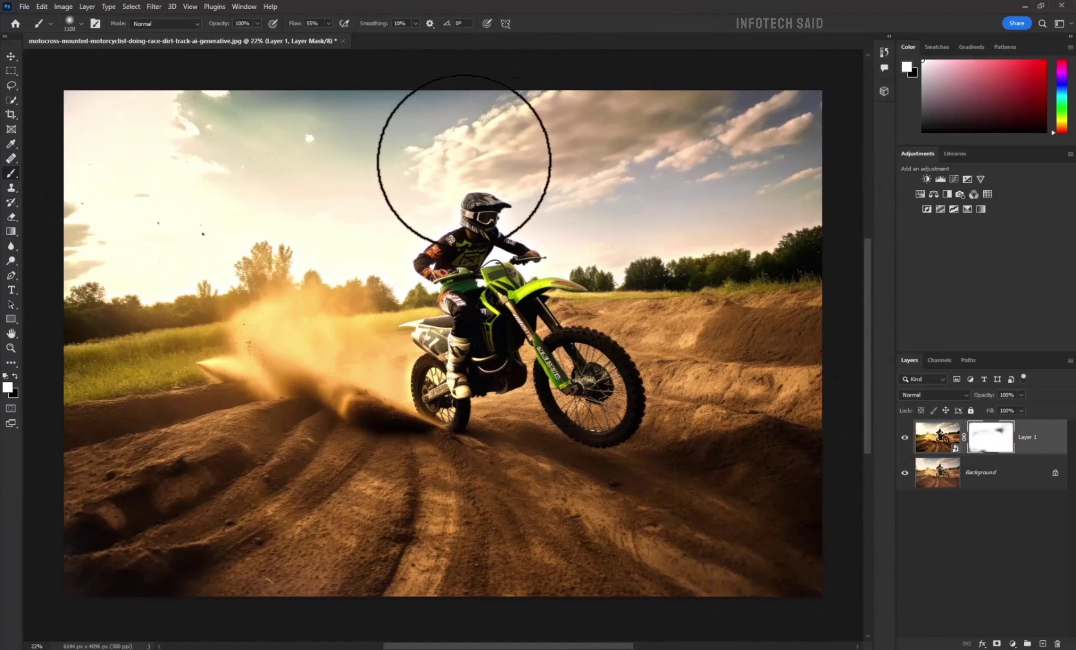
- Paint black on the mask with a much smaller brush around the rider's helmet, shoulders and arms to soften the bright halo
{"action": "scroll", "coordinate": [508, 238], "scroll_direction": "down", "scroll_amount": 8}
{"action": "scroll", "coordinate": [489, 223], "scroll_direction": "up", "scroll_amount": 15}
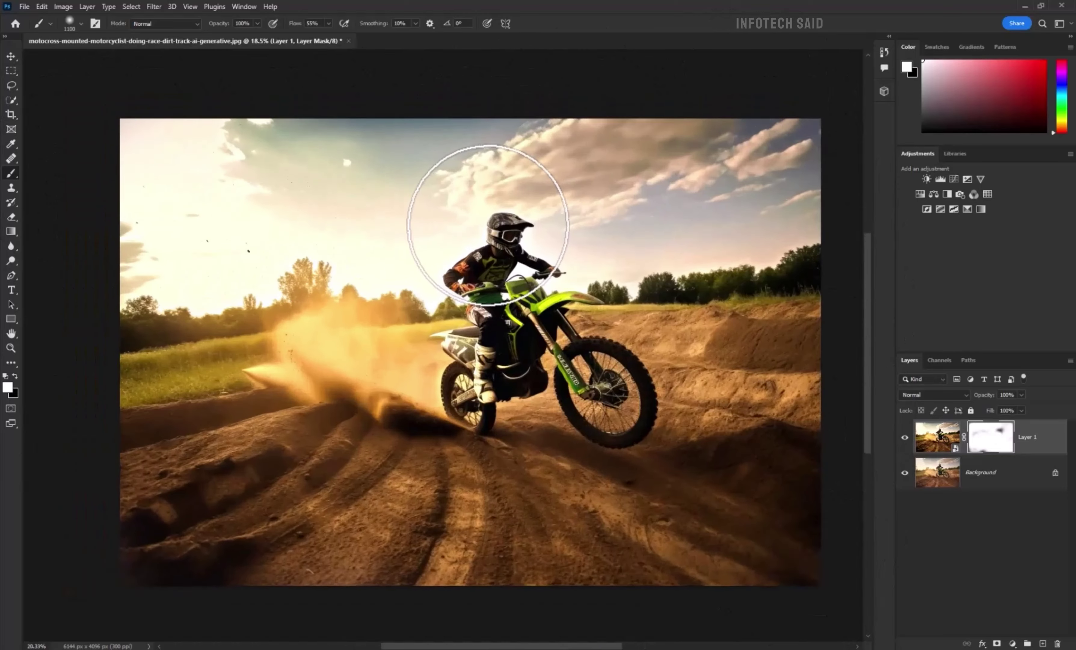
{"action": "scroll", "coordinate": [493, 298], "scroll_direction": "up", "scroll_amount": 2}
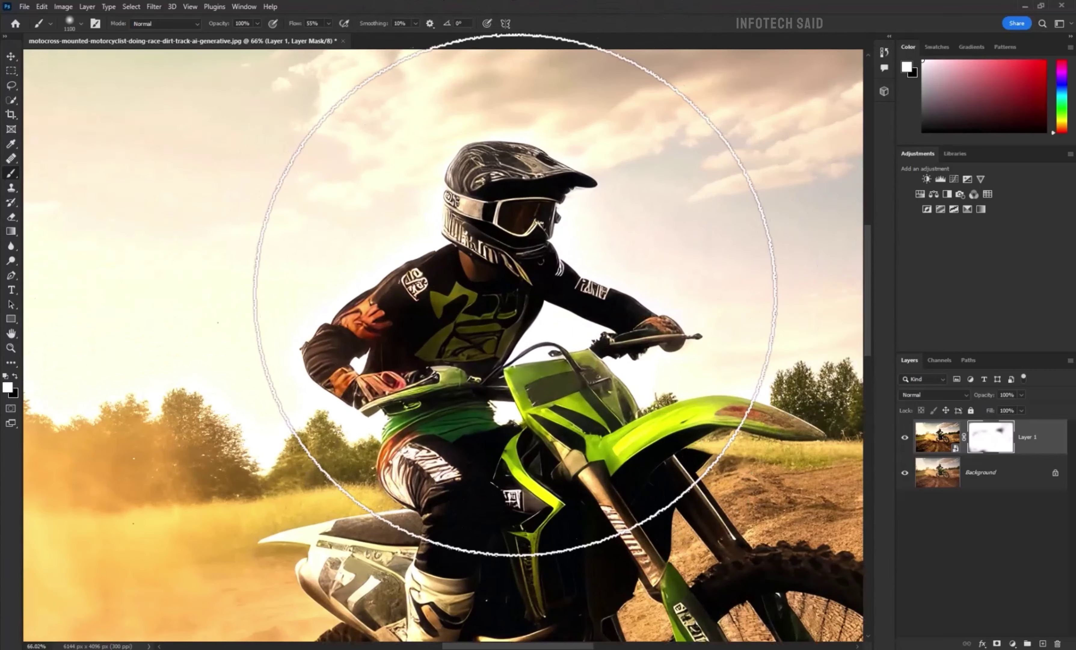
{"action": "key", "text": "bracketleft"}
{"action": "key", "text": "bracketleft"}
{"action": "key", "text": "bracketleft"}
{"action": "key", "text": "bracketleft"}
{"action": "key", "text": "bracketleft"}
{"action": "key", "text": "bracketleft"}
{"action": "key", "text": "bracketleft"}
{"action": "key", "text": "bracketleft"}
{"action": "key", "text": "bracketleft"}
{"action": "key", "text": "bracketleft"}
{"action": "key", "text": "bracketleft"}
{"action": "key", "text": "bracketleft"}
{"action": "key", "text": "bracketleft"}
{"action": "key", "text": "bracketleft"}
{"action": "key", "text": "bracketleft"}
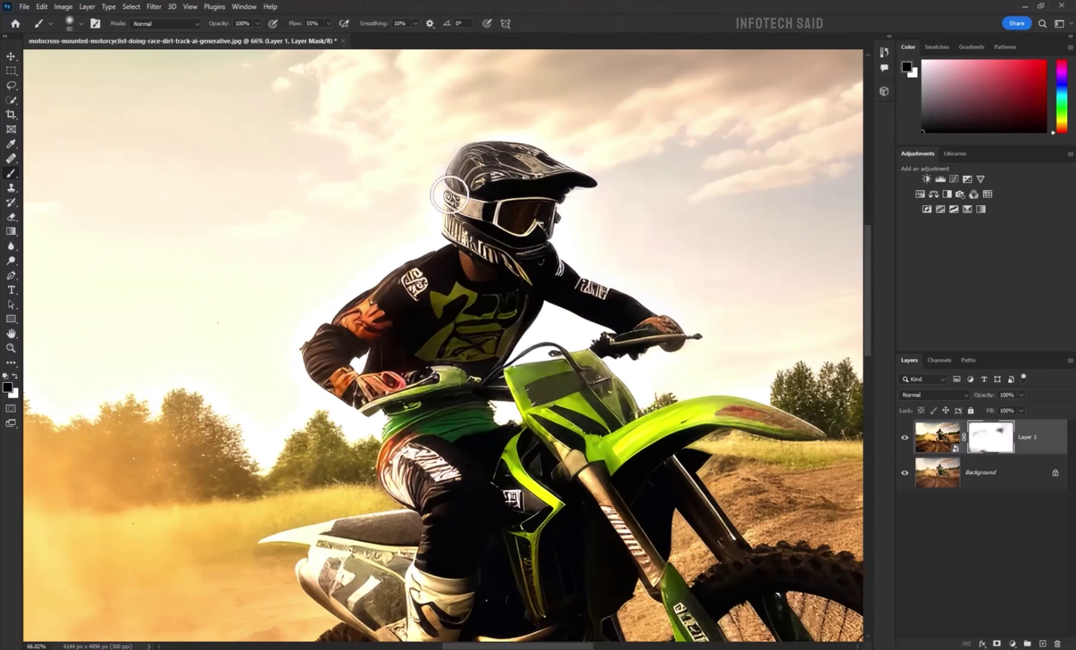
{"action": "left_click_drag", "start_coordinate": [446, 232], "coordinate": [312, 346]}
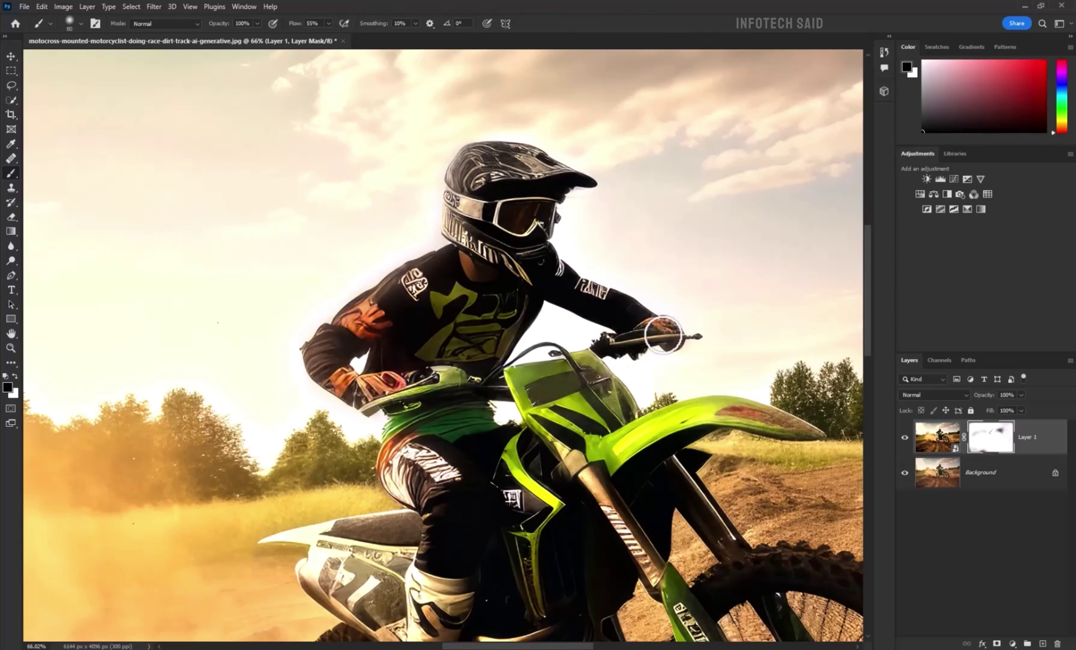
{"action": "mouse_move", "coordinate": [637, 305]}
{"action": "left_mouse_down"}
{"action": "mouse_move", "coordinate": [558, 258]}
{"action": "mouse_move", "coordinate": [555, 211]}
{"action": "mouse_move", "coordinate": [578, 187]}
{"action": "mouse_move", "coordinate": [553, 162]}
{"action": "mouse_move", "coordinate": [516, 147]}
{"action": "mouse_move", "coordinate": [475, 179]}
{"action": "left_mouse_up"}
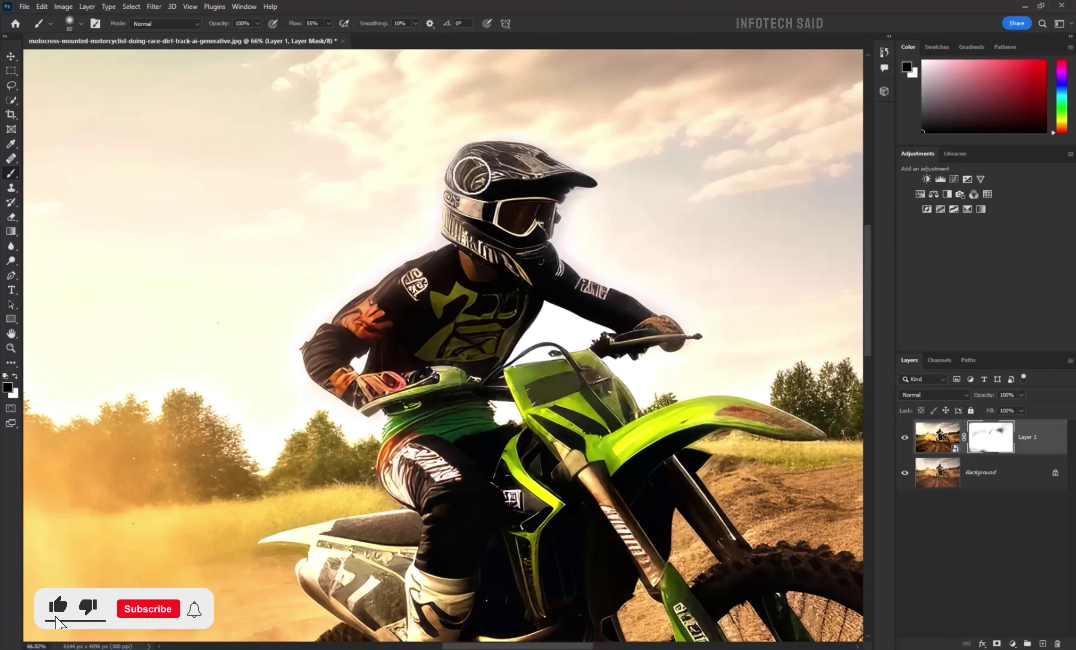
- Enlarge the brush and switch the painting colour to white for touching up the mask over the rider and motorcycle
{"action": "scroll", "coordinate": [477, 188], "scroll_direction": "down", "scroll_amount": 10}
{"action": "scroll", "coordinate": [497, 151], "scroll_direction": "up", "scroll_amount": 3}
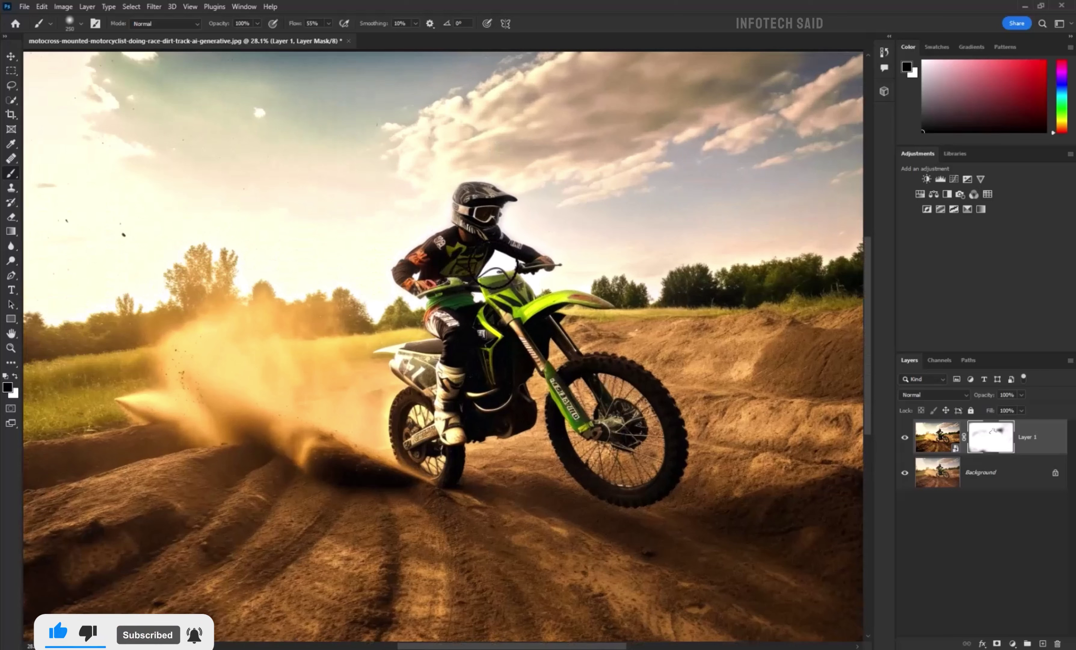
{"action": "key", "text": "bracketright"}
{"action": "key", "text": "bracketright"}
{"action": "key", "text": "bracketright"}
{"action": "key", "text": "bracketright"}
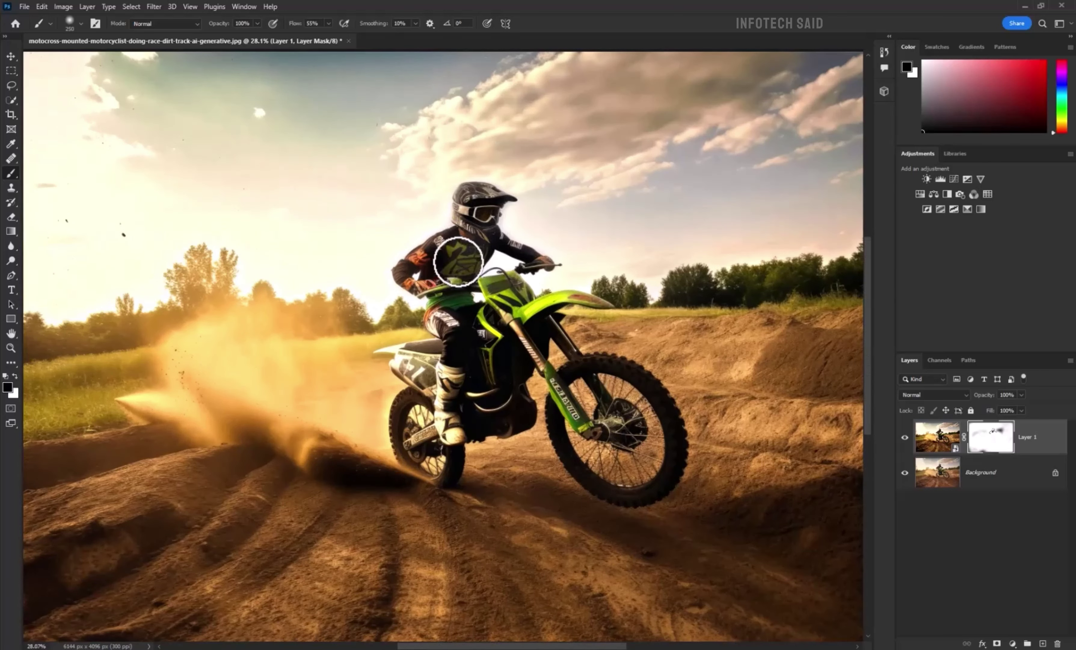
{"action": "key", "text": "x"}
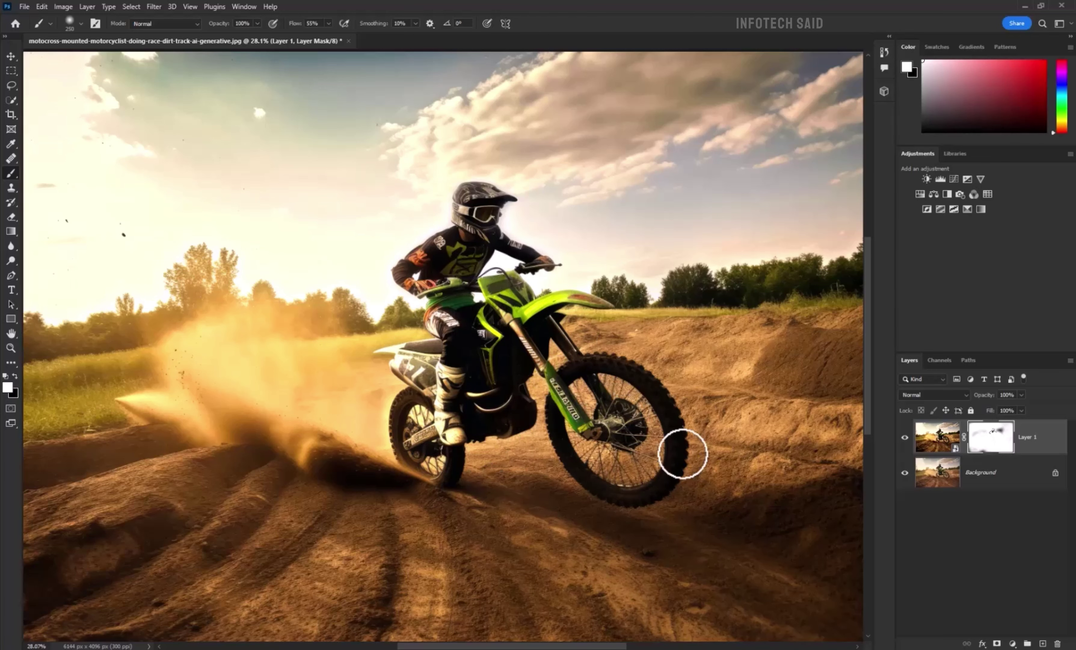
- Review the masked HDR result against the original photo by toggling Layer 1, with the Move tool active
{"action": "scroll", "coordinate": [613, 462], "scroll_direction": "down", "scroll_amount": 4}
{"action": "scroll", "coordinate": [838, 427], "scroll_direction": "up", "scroll_amount": 3}
{"action": "scroll", "coordinate": [840, 428], "scroll_direction": "down", "scroll_amount": 3}
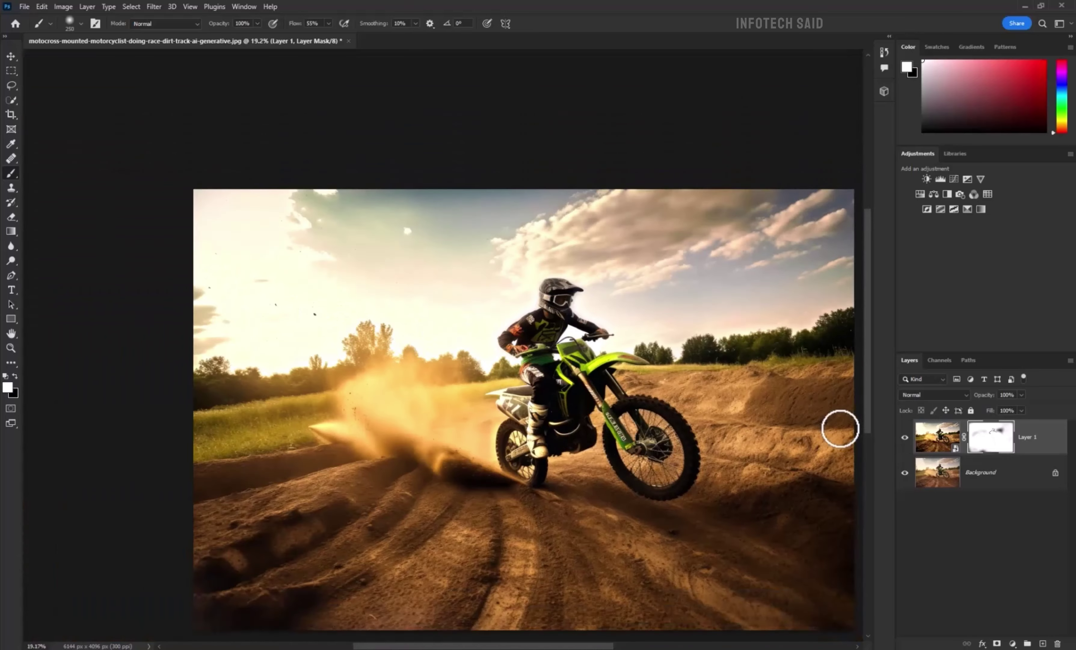
{"action": "left_click_drag", "start_coordinate": [600, 641], "coordinate": [644, 643]}
{"action": "left_click", "coordinate": [905, 438]}
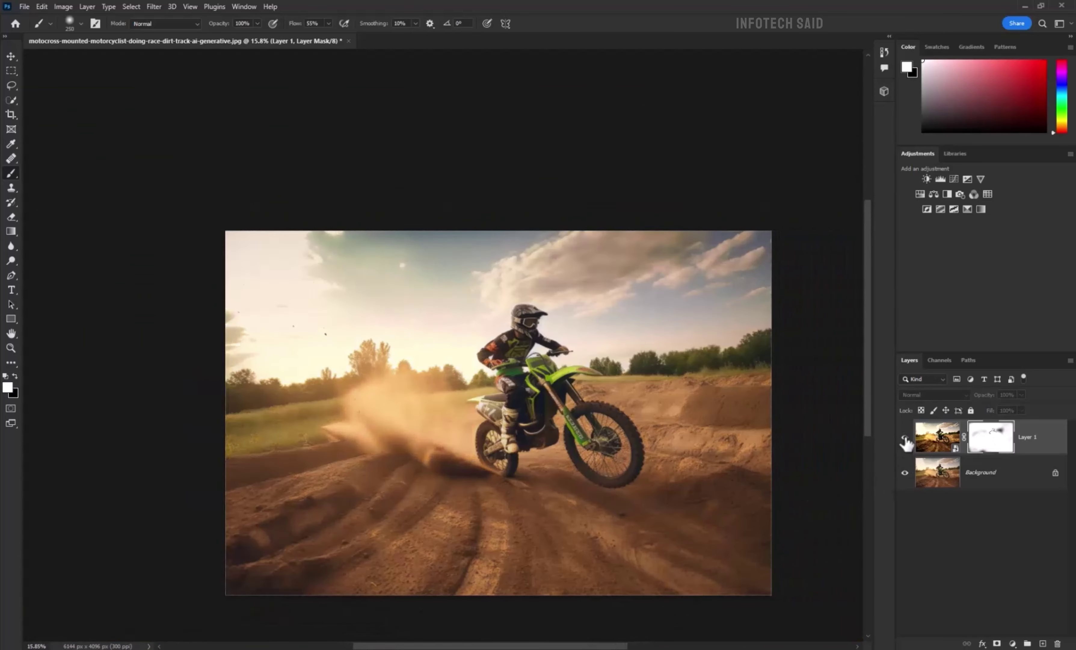
{"action": "left_click", "coordinate": [904, 437]}
{"action": "left_click_drag", "start_coordinate": [867, 386], "coordinate": [867, 404]}
{"action": "key", "text": "v"}
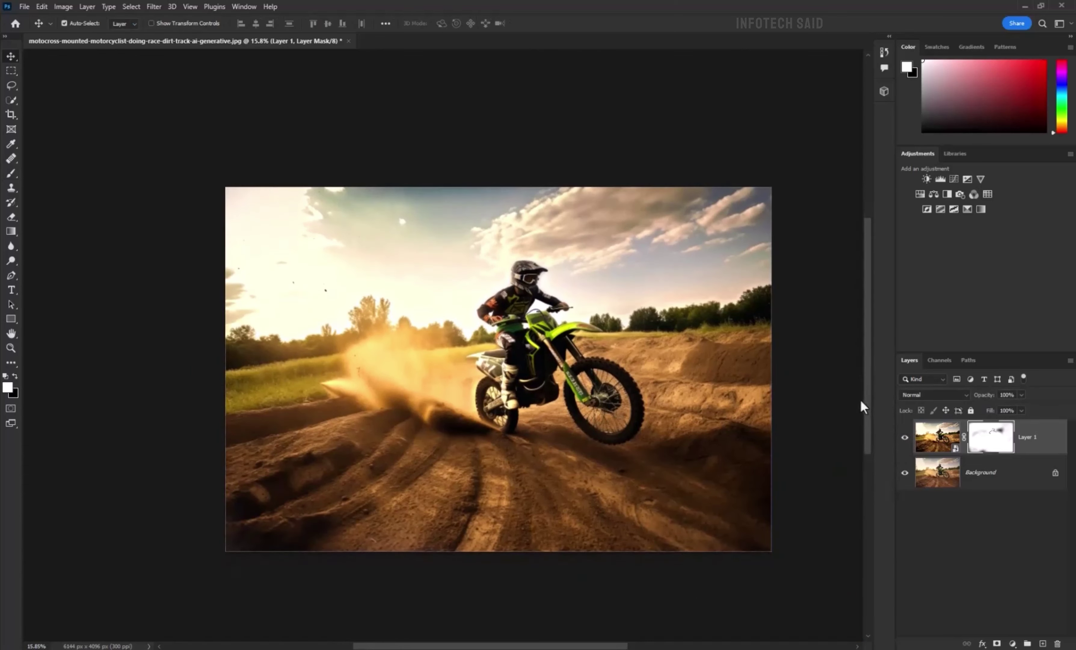
{"action": "scroll", "coordinate": [809, 377], "scroll_direction": "up", "scroll_amount": 2}
{"action": "scroll", "coordinate": [851, 375], "scroll_direction": "up", "scroll_amount": 1}
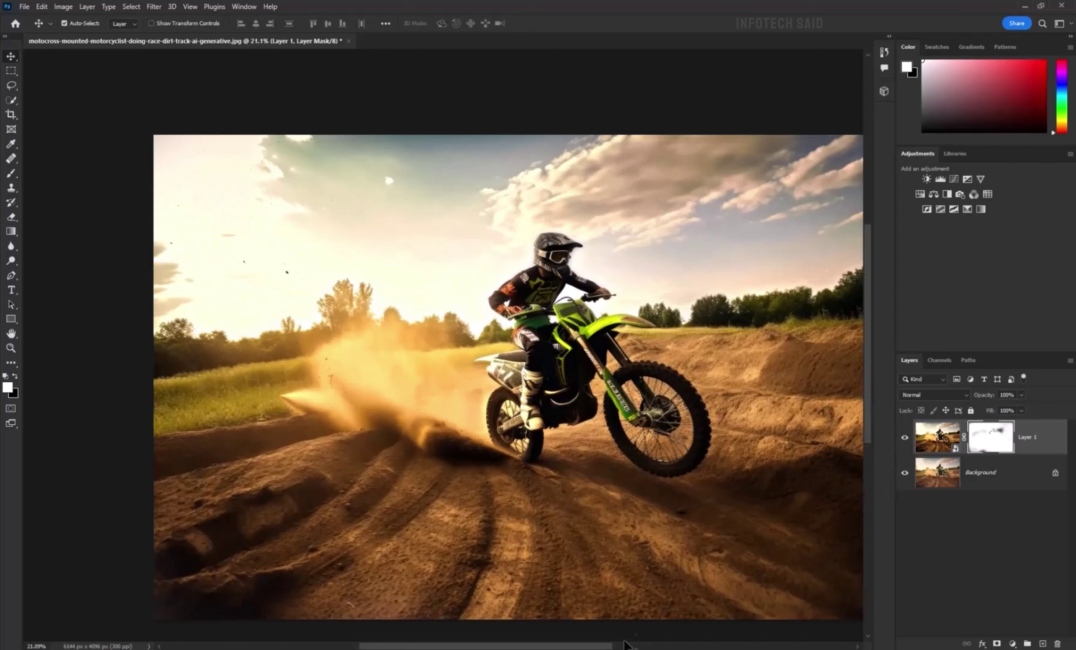
{"action": "left_click_drag", "start_coordinate": [605, 647], "coordinate": [626, 637]}
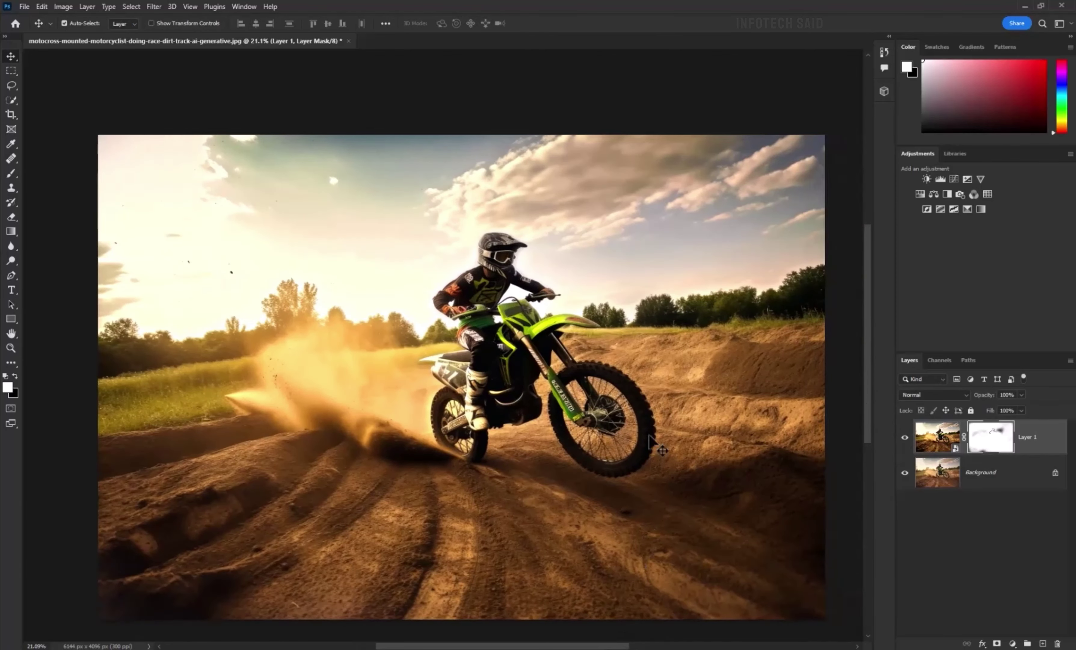
{"action": "left_click", "coordinate": [904, 438]}
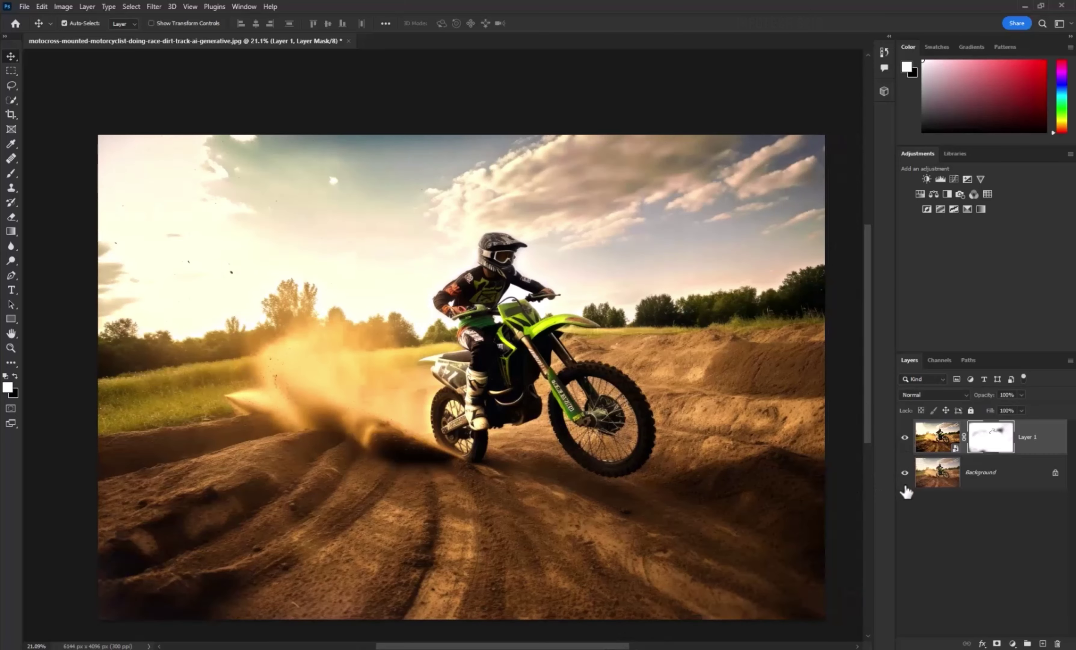